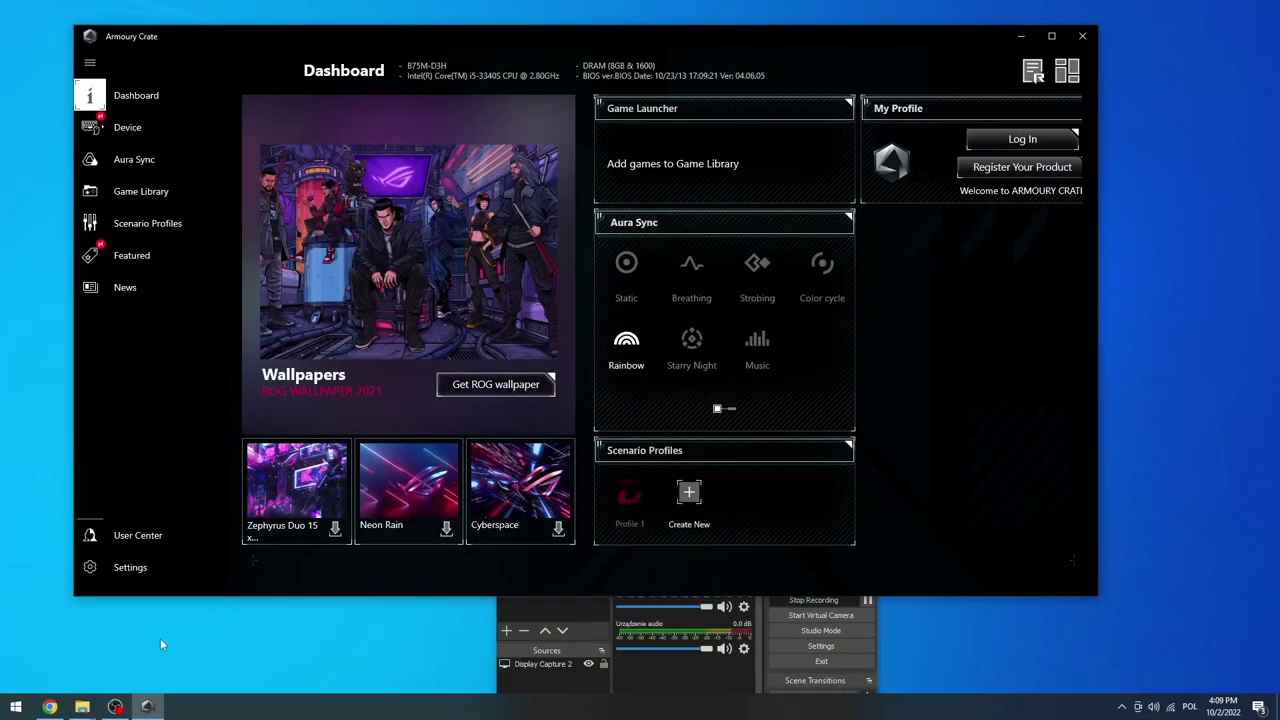
- Open the Windows mouse settings page
right_click(229, 711)
click(14, 706)
click(14, 706)
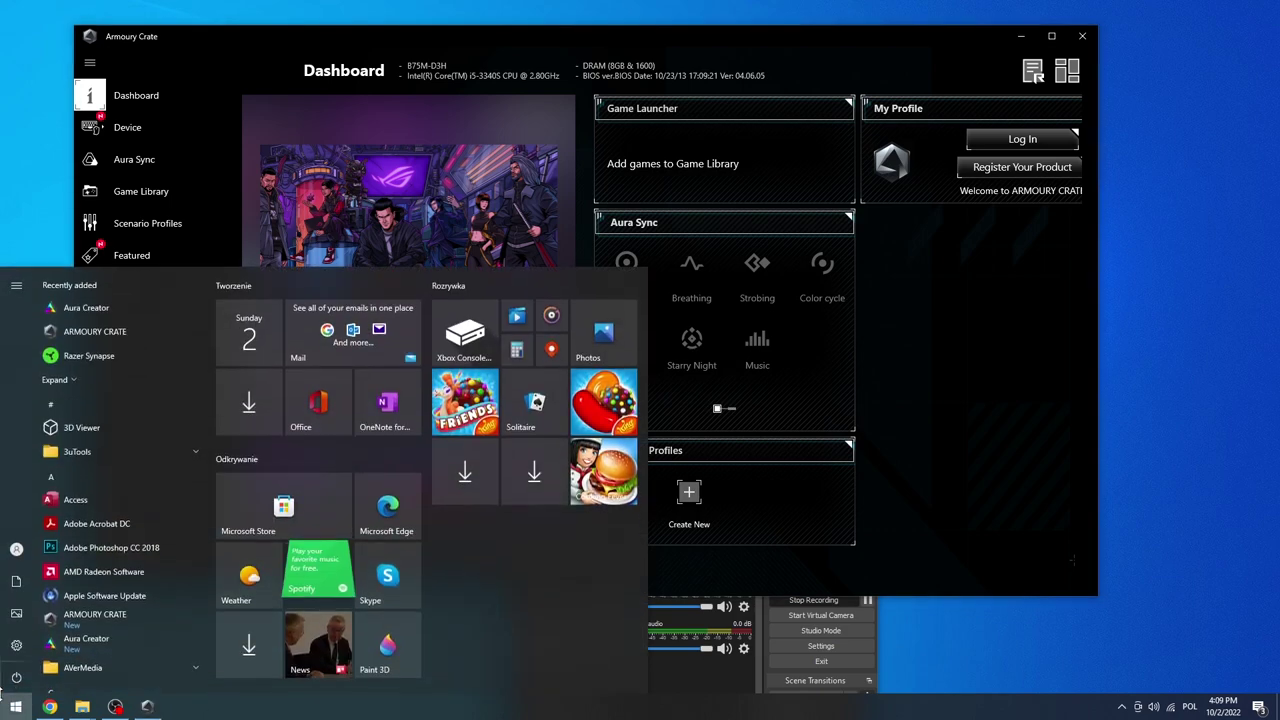
text(mouse settings)
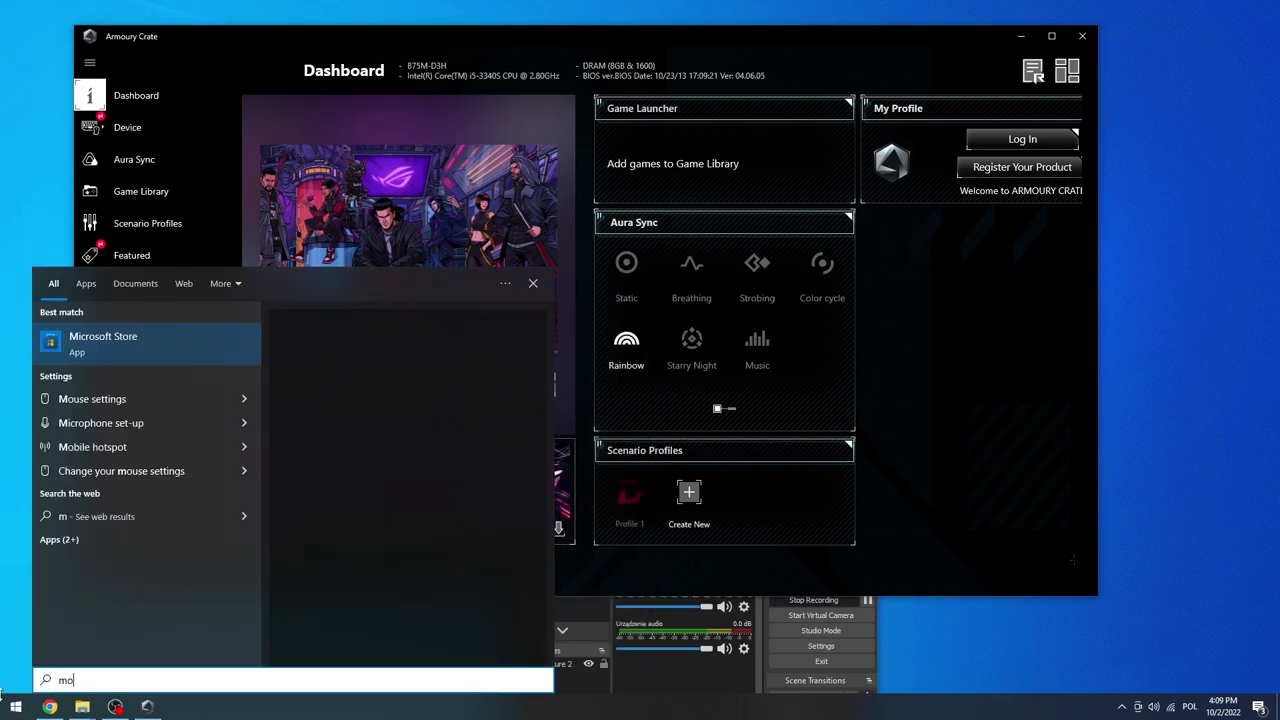
key(Return)
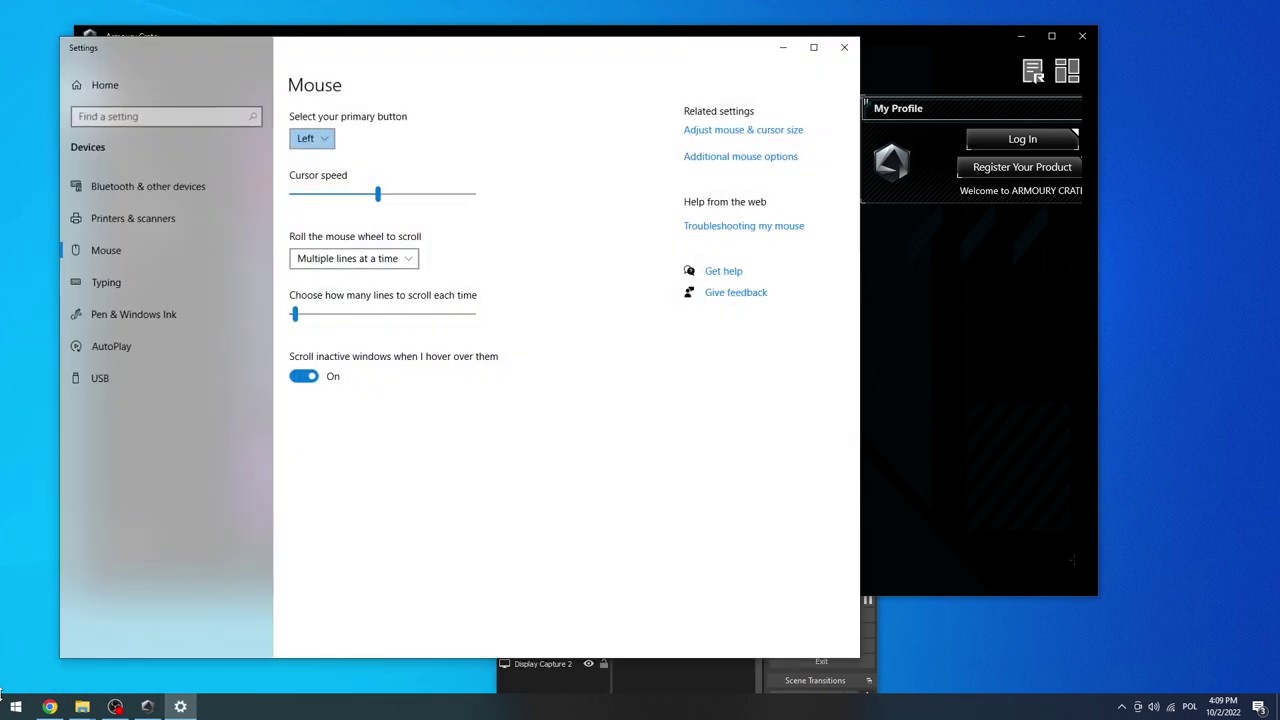
- Review the pointer speed and Enhance pointer precision options in the additional mouse properties and close the dialog
click(750, 160)
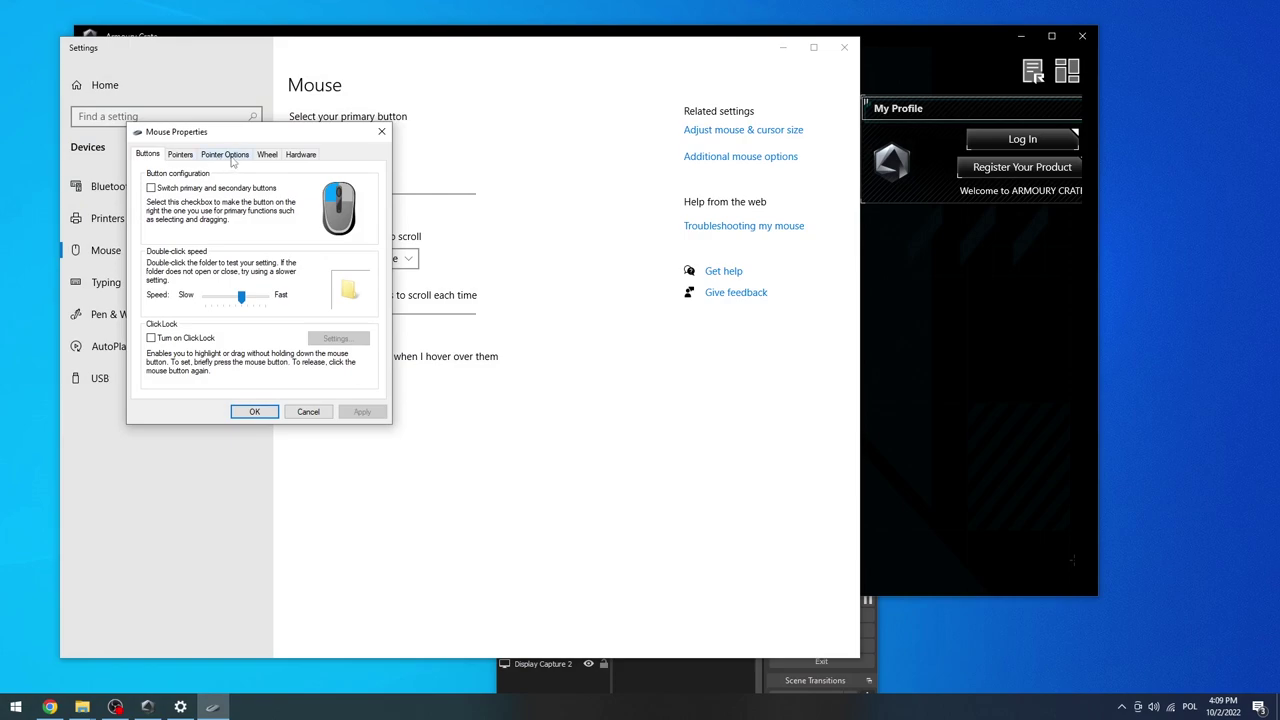
click(225, 157)
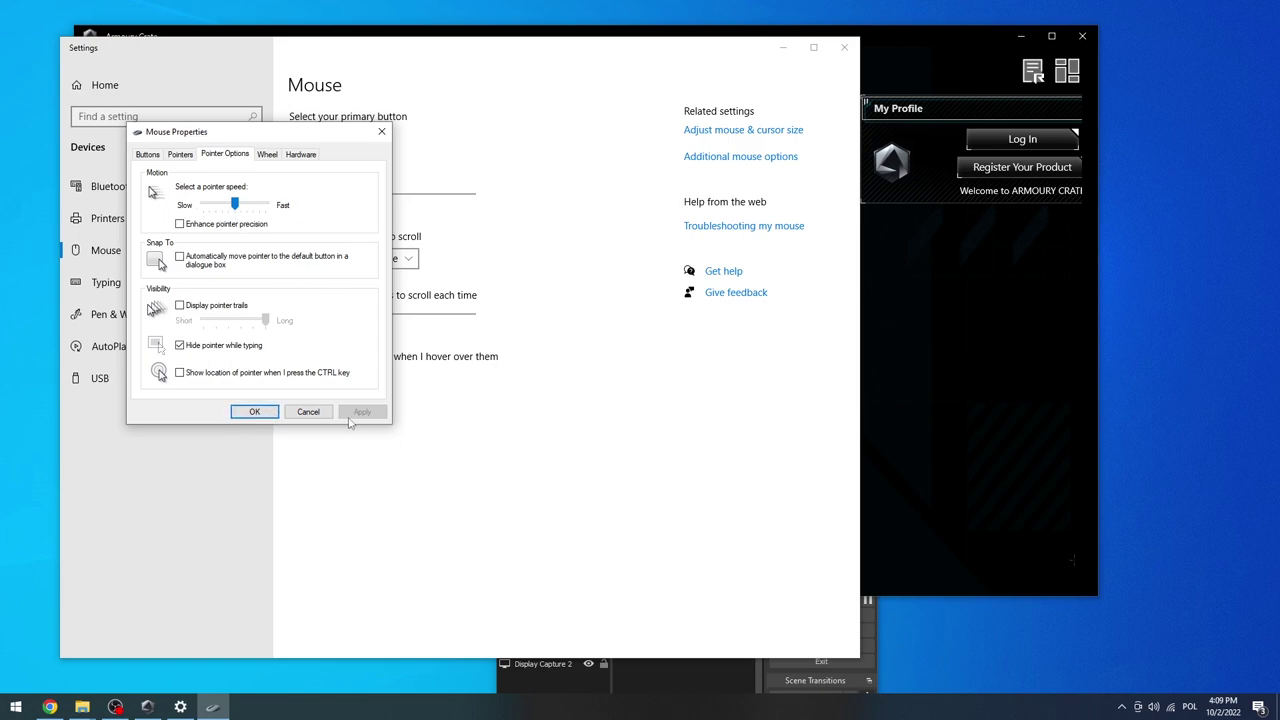
key(Escape)
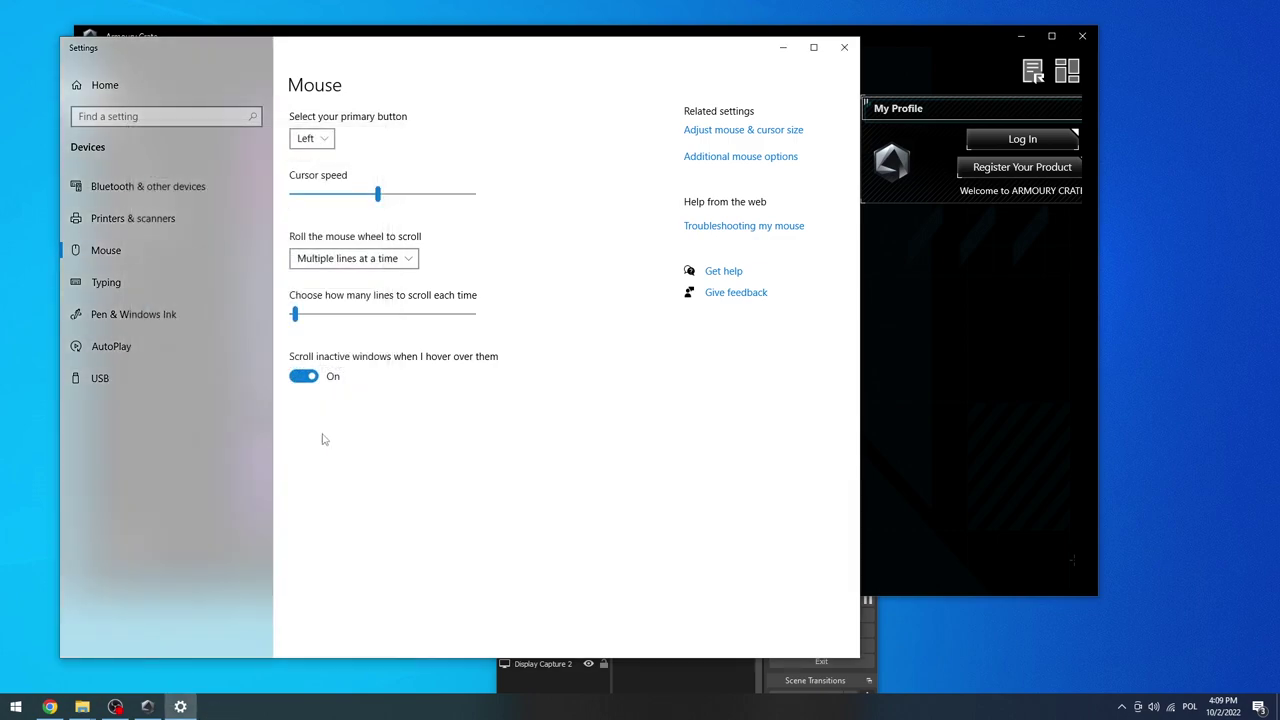
- Switch to Armoury Crate and start a firmware update check for the ROG GLADIUS II ORIGIN mouse
click(953, 477)
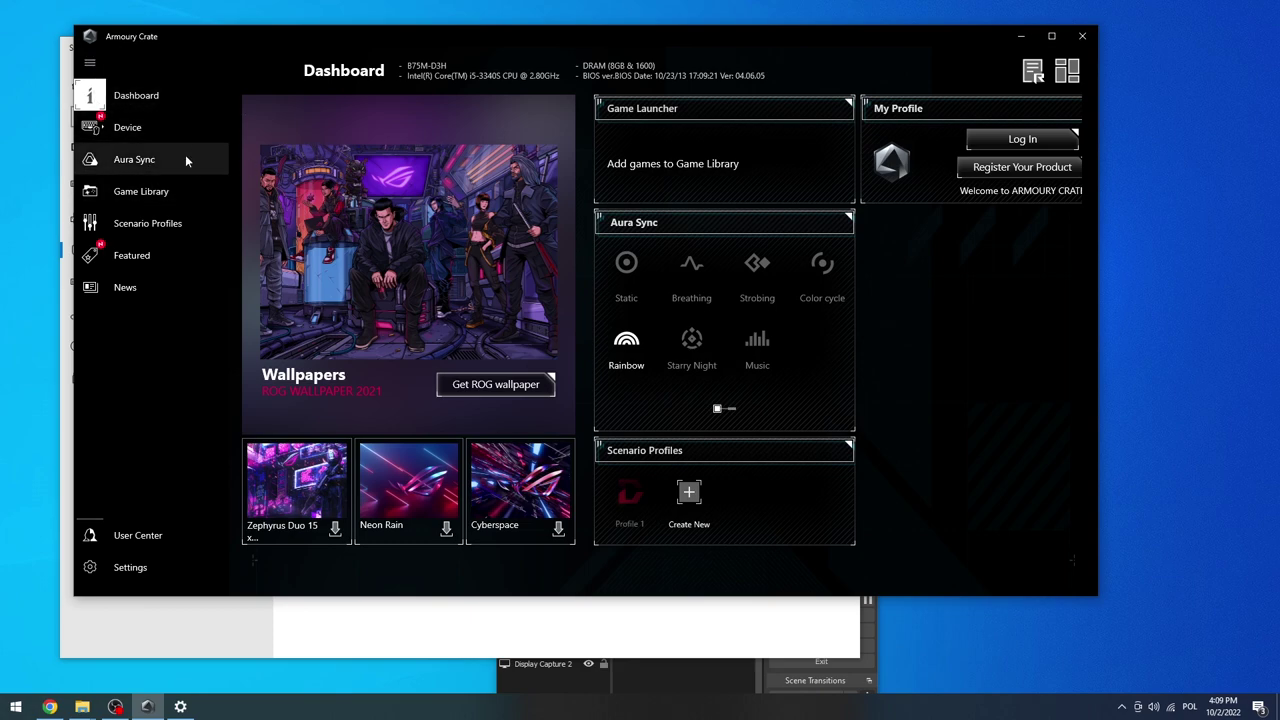
click(130, 127)
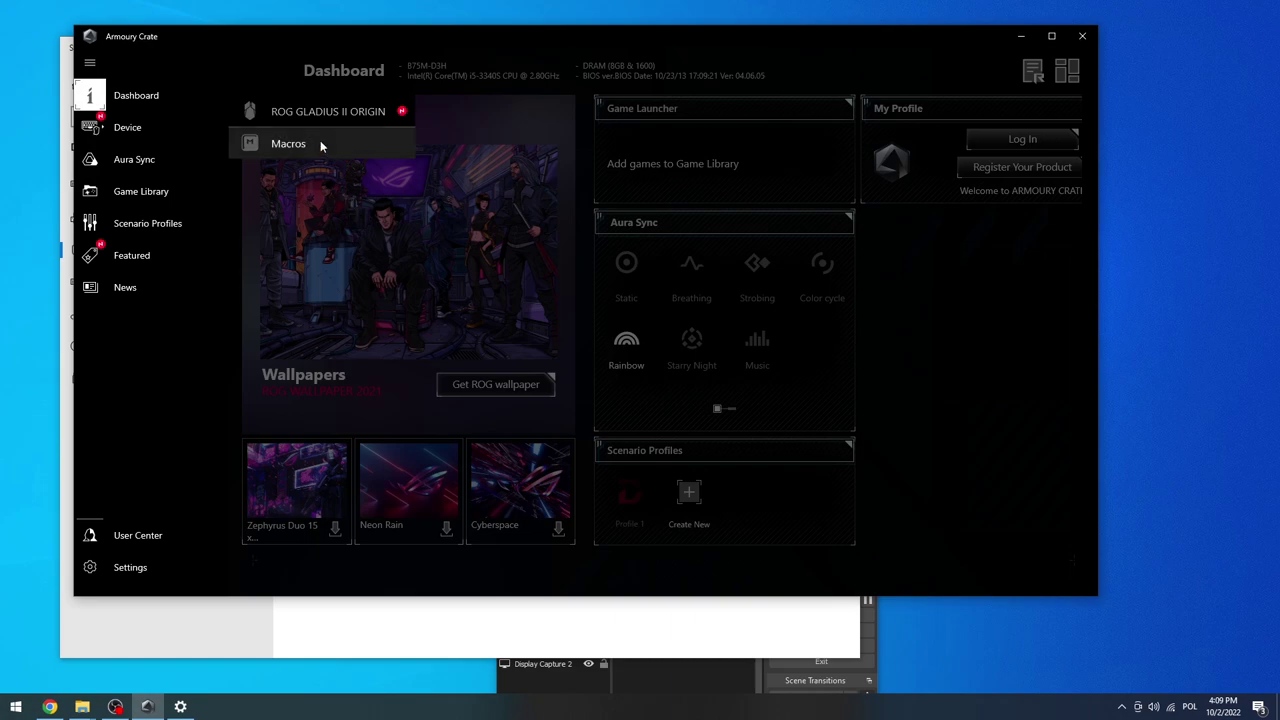
click(344, 117)
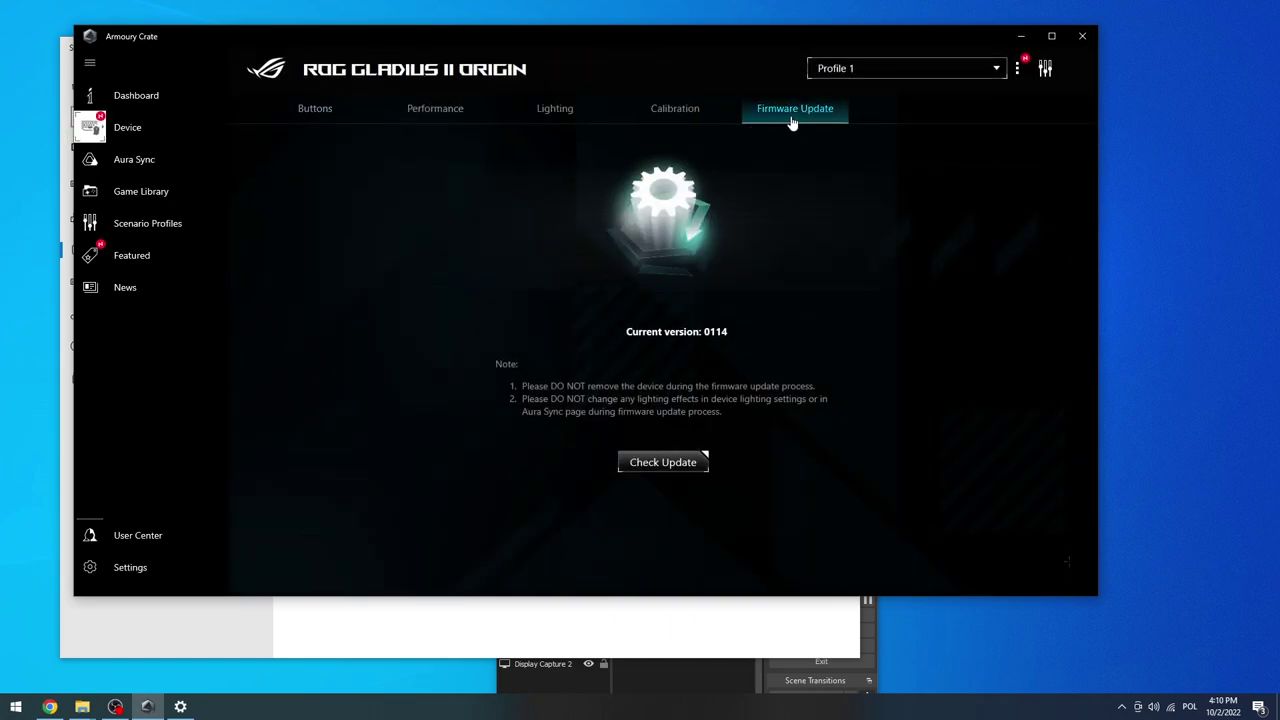
click(668, 463)
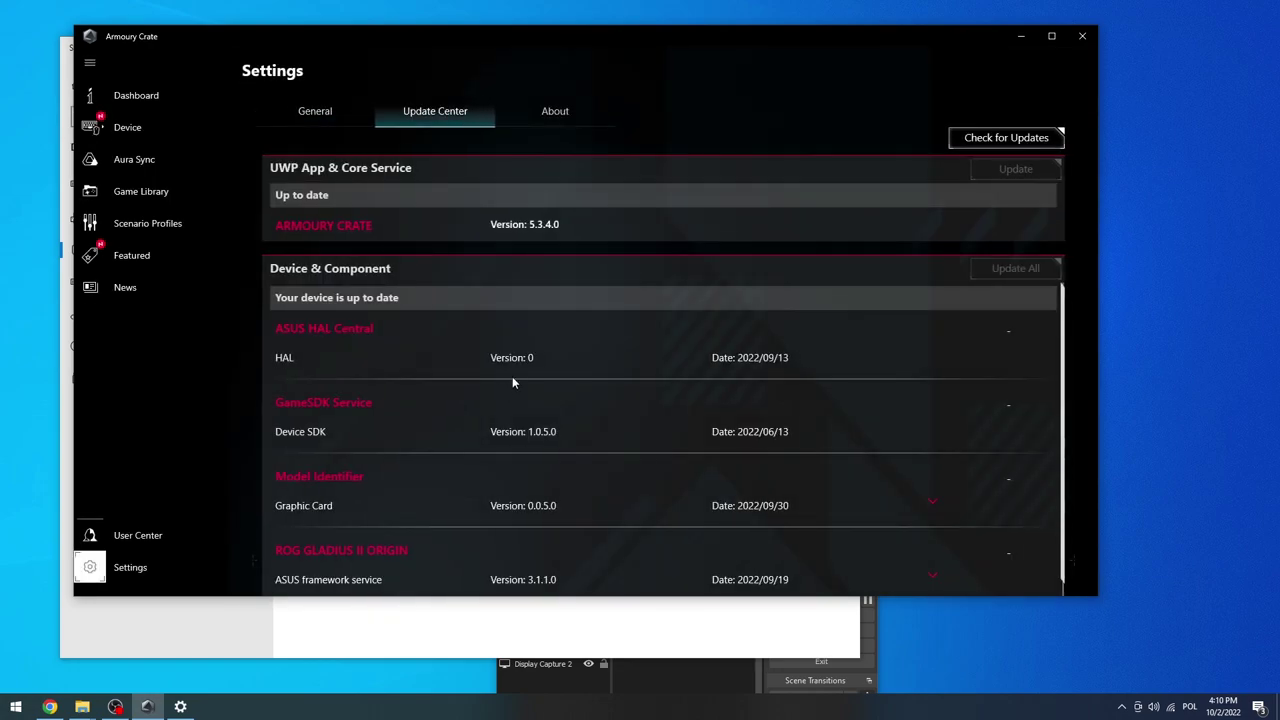
- Check for updates in the Update Center and examine the ROG GLADIUS II ORIGIN component versions
click(1015, 138)
scroll(589, 383, down, 1)
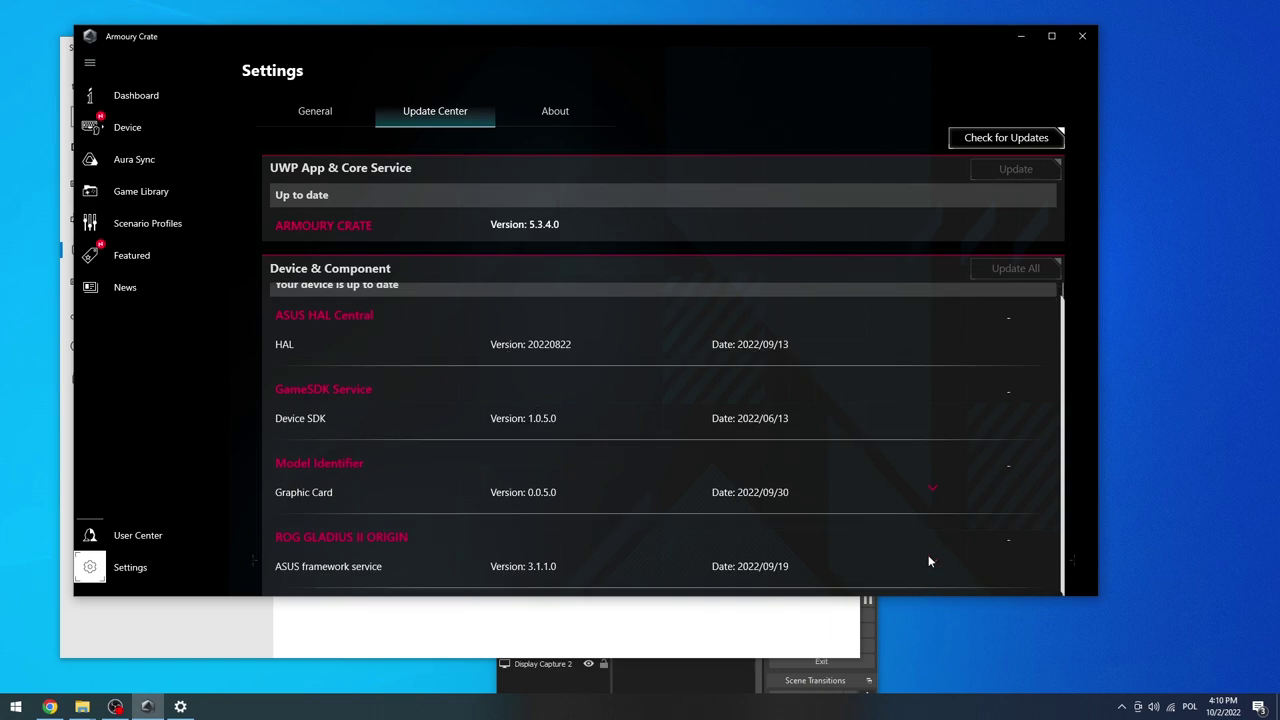
scroll(928, 562, down, 5)
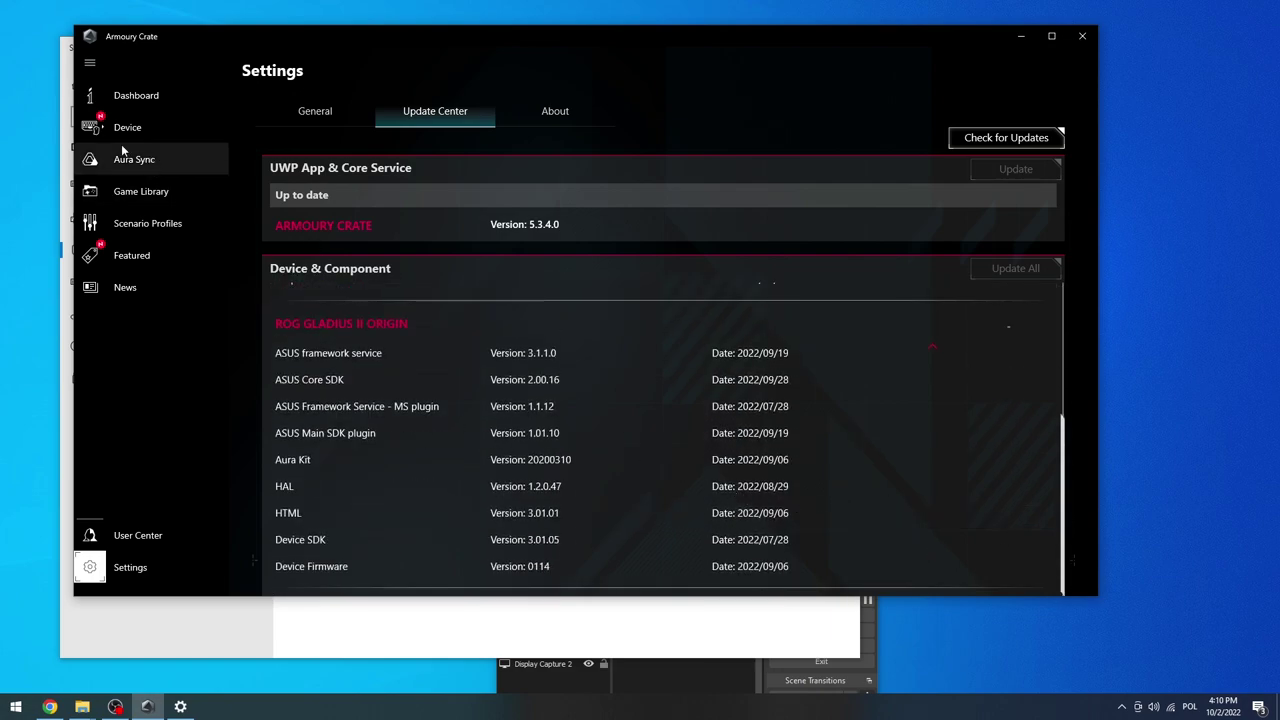
- Return to the ROG GLADIUS II ORIGIN device page and examine the function types assignable to the Backward button
click(131, 121)
click(333, 117)
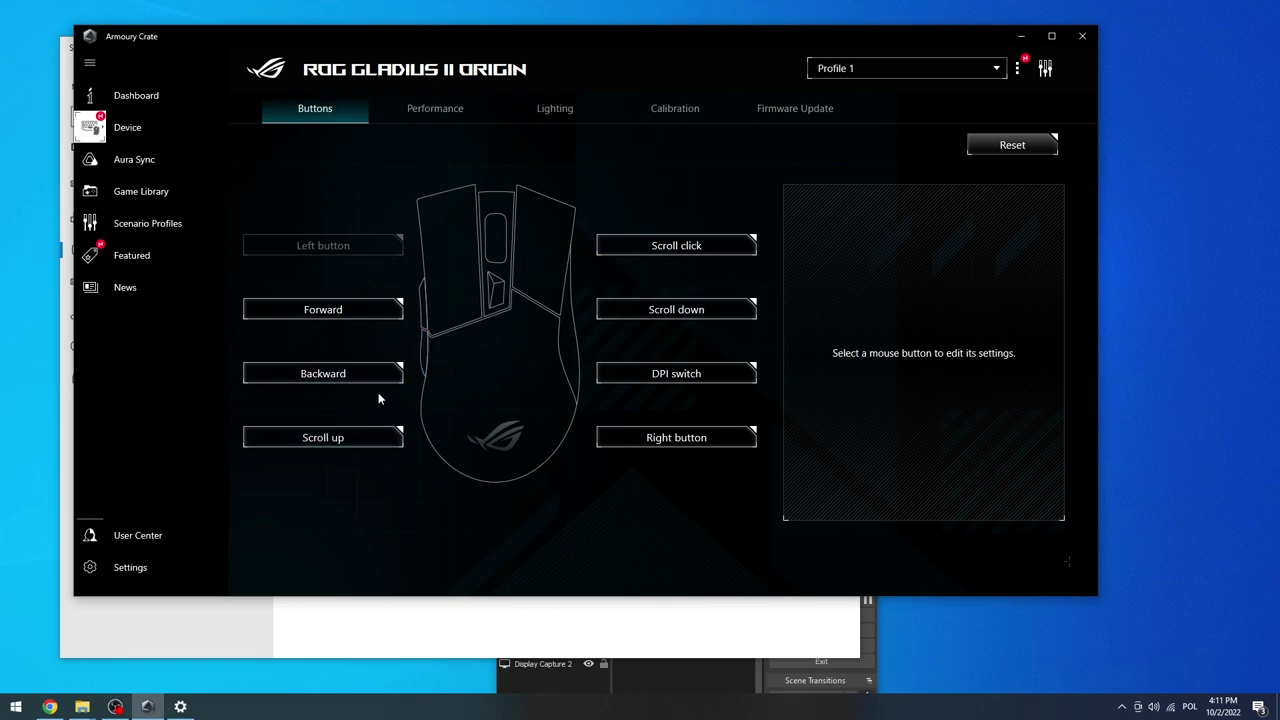
click(351, 374)
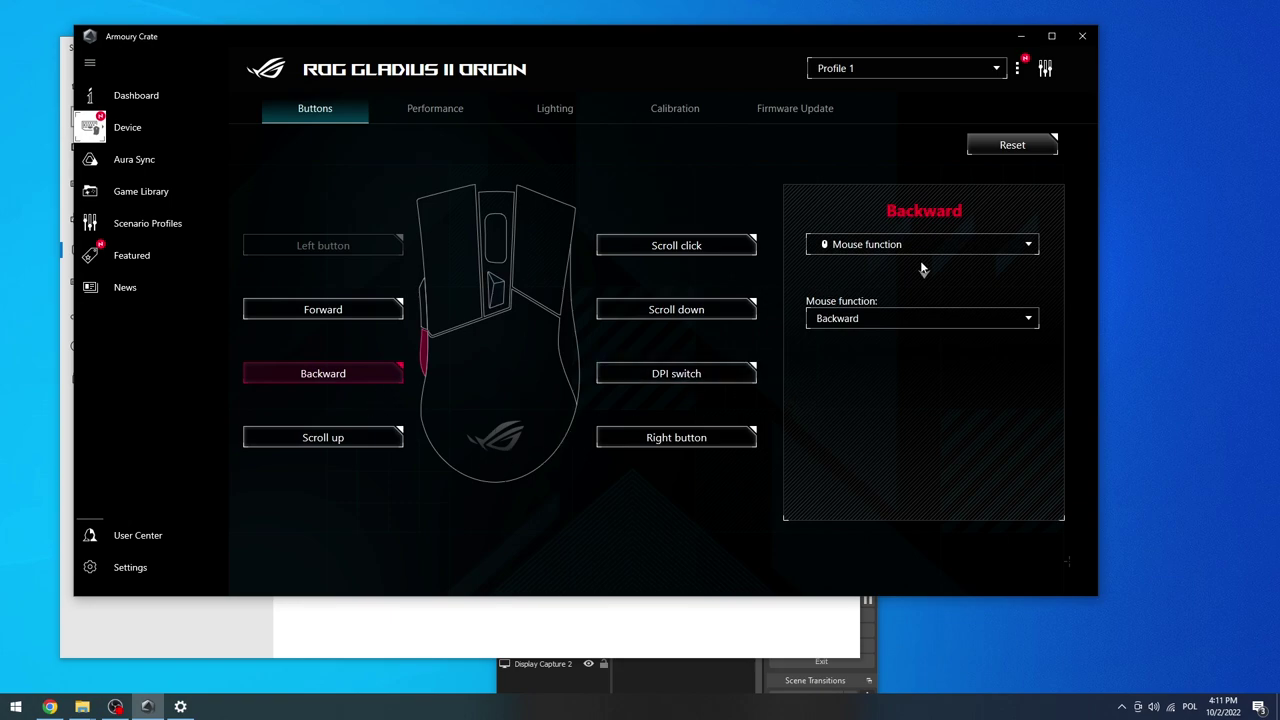
click(880, 247)
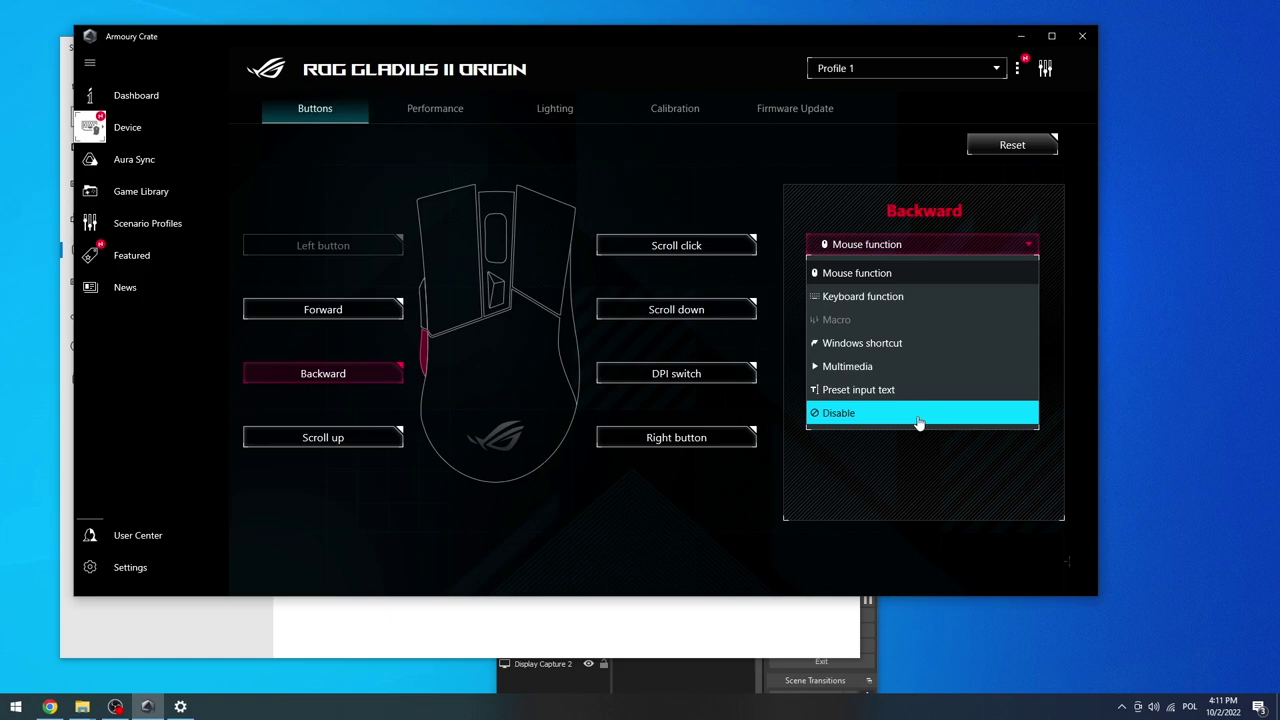
click(705, 410)
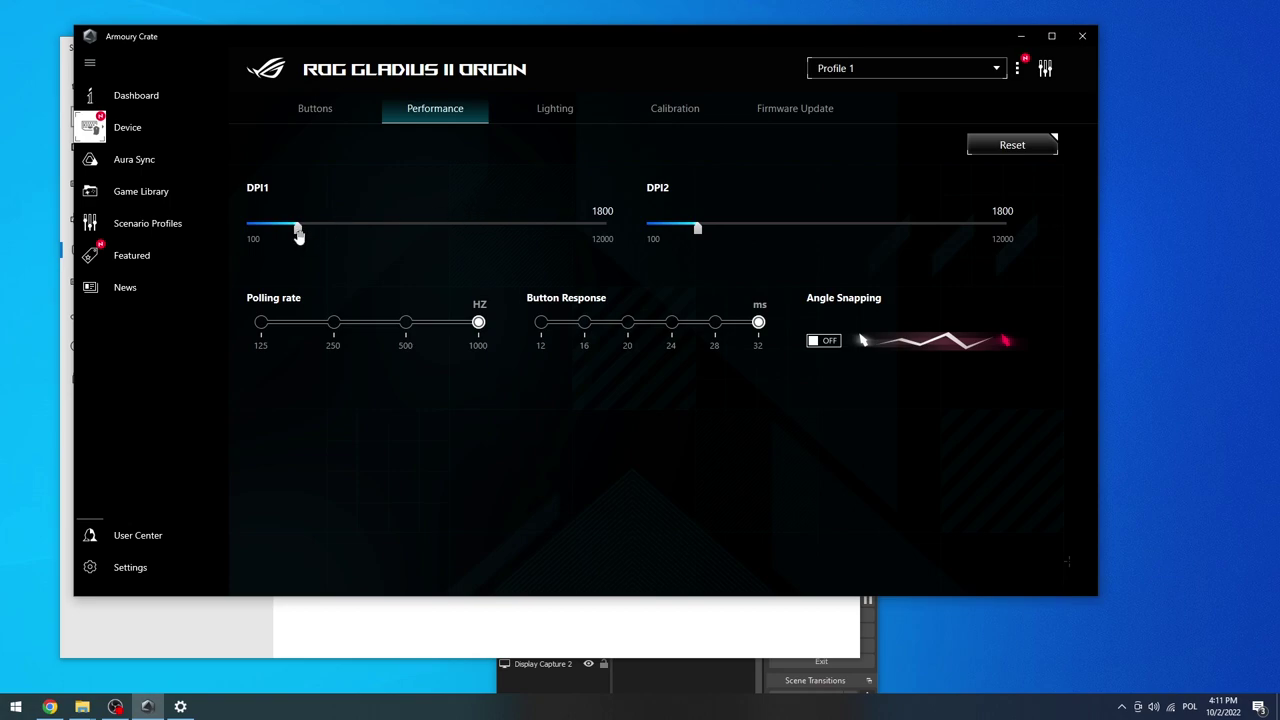
- Adjust the DPI1 level slightly and set the mouse's polling rate to 1000 Hz
mouse_move(298, 235)
mouse_down()
mouse_move(374, 239)
mouse_move(303, 235)
mouse_up()
click(478, 336)
click(405, 322)
click(477, 322)
- Set the mouse's button response to 12 ms and toggle Angle Snapping on and back off
click(541, 322)
click(822, 342)
click(821, 342)
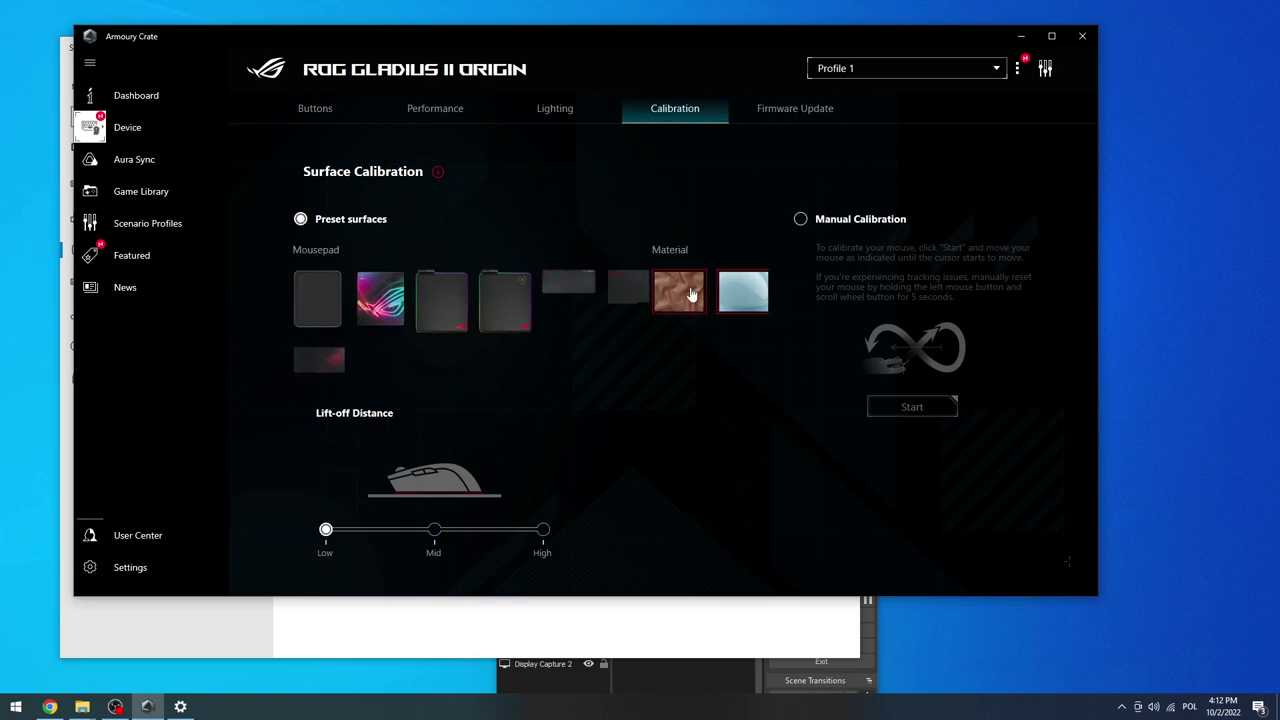
- Select the light-blue material as the preset surface and try to start a manual surface calibration
click(753, 315)
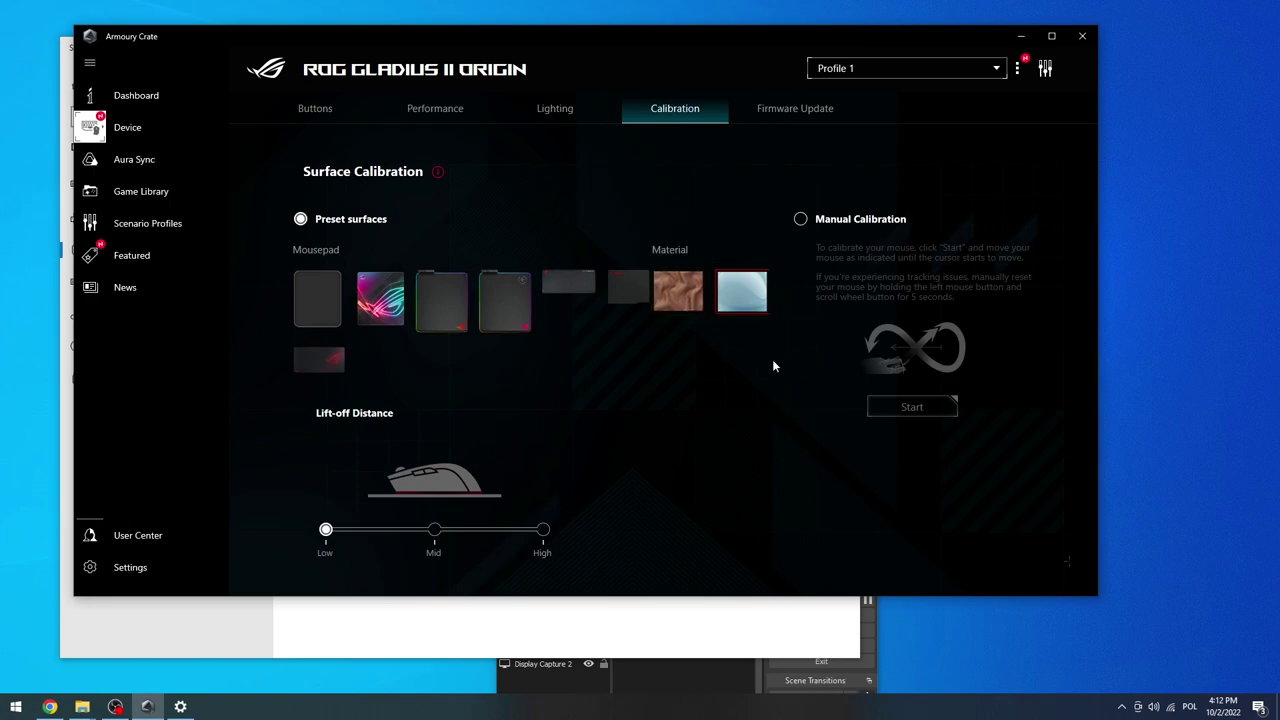
click(800, 218)
click(926, 406)
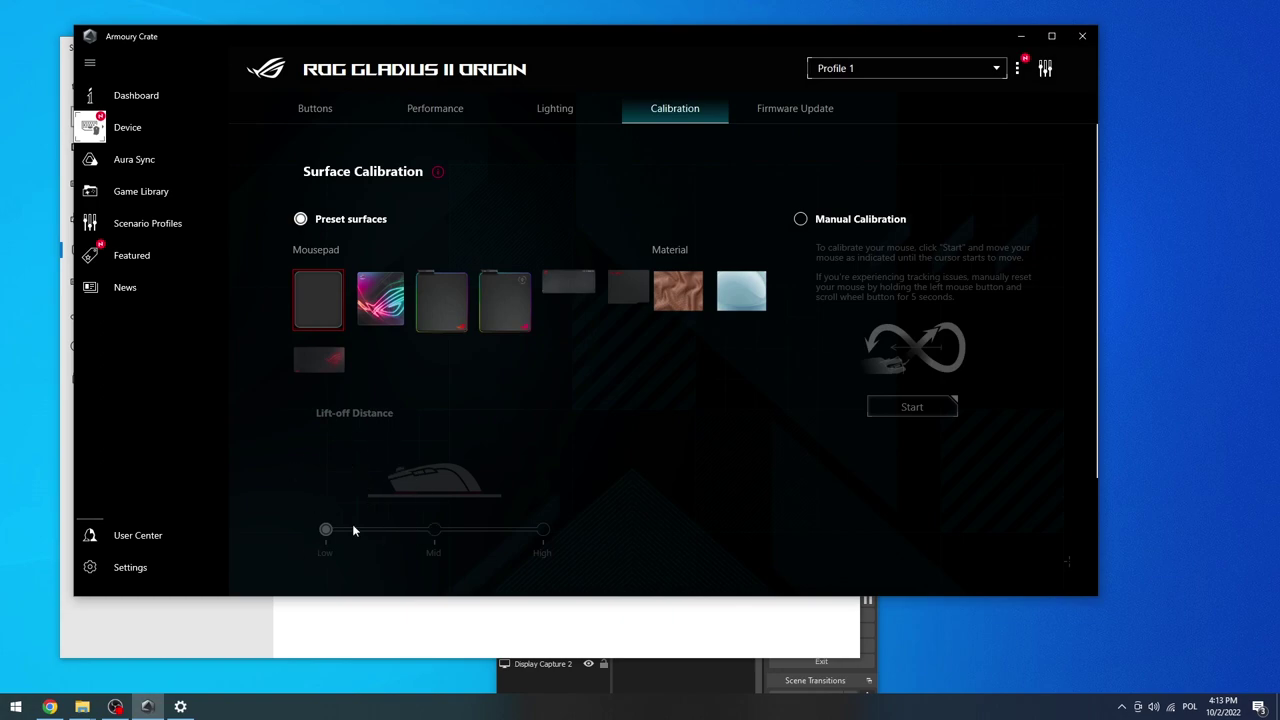
- Change the preset calibration surface to the brown material and set the lift-off distance to Low
click(676, 292)
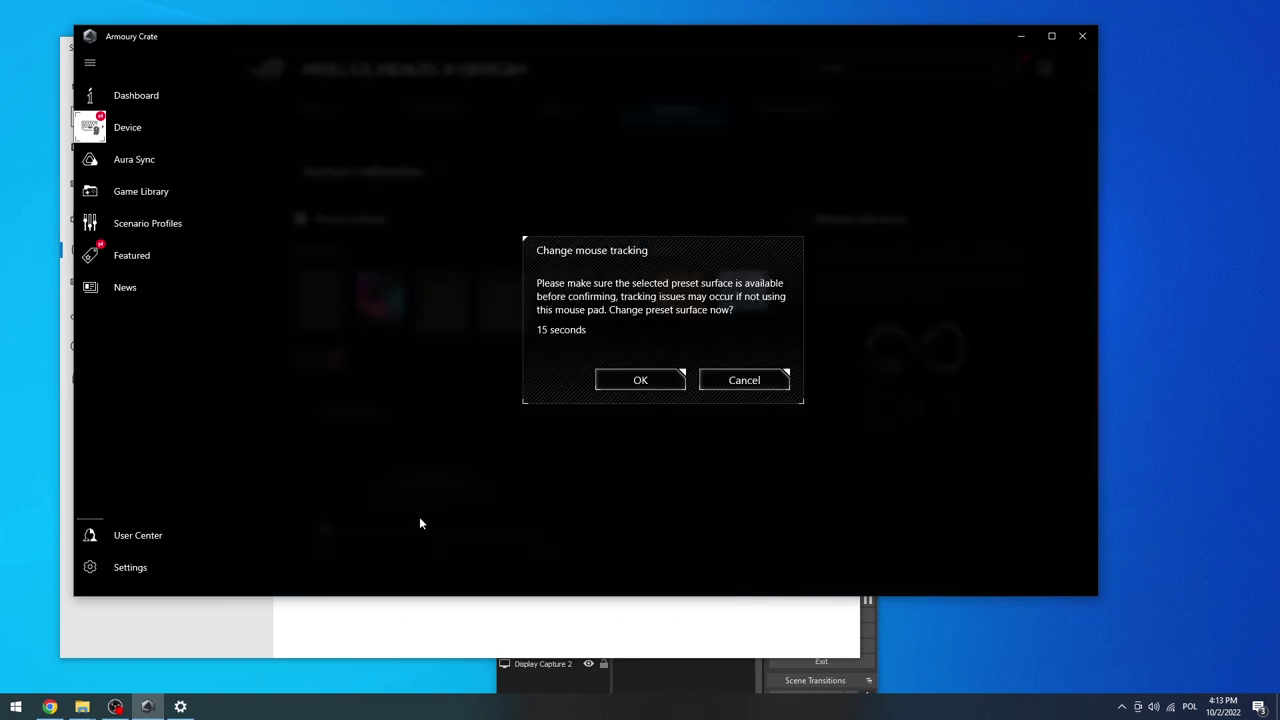
click(643, 380)
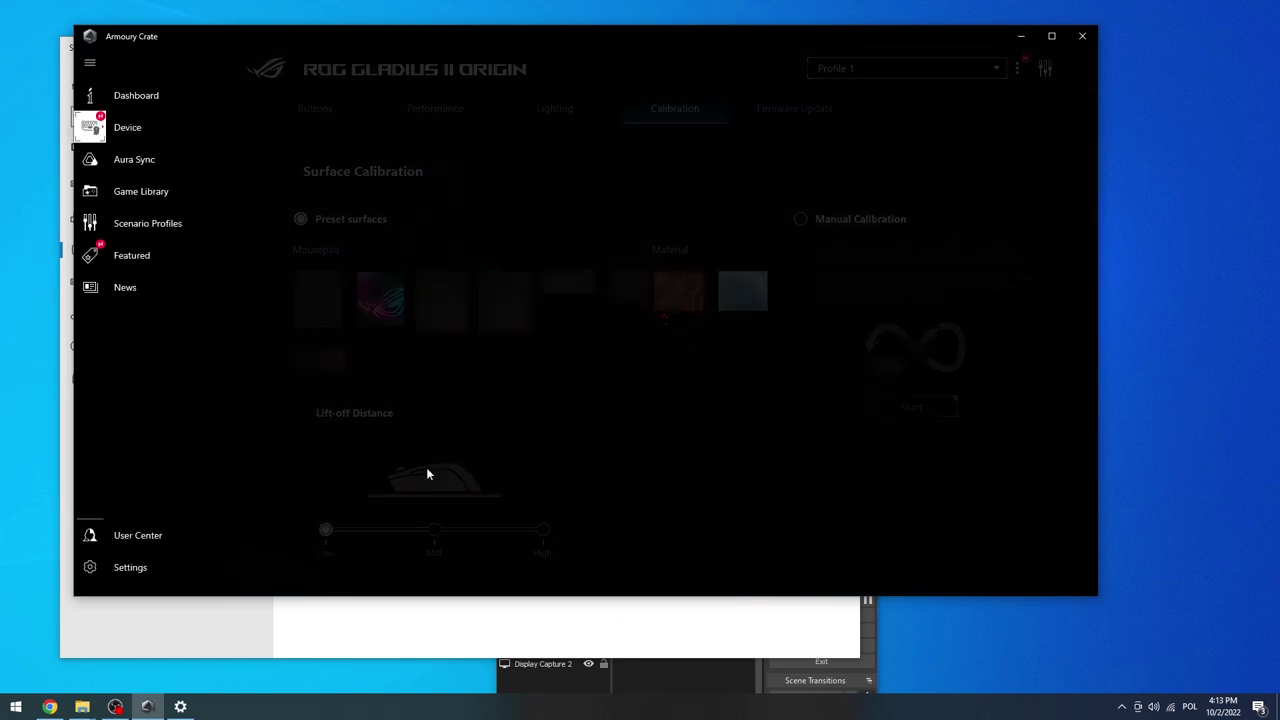
click(325, 531)
click(785, 109)
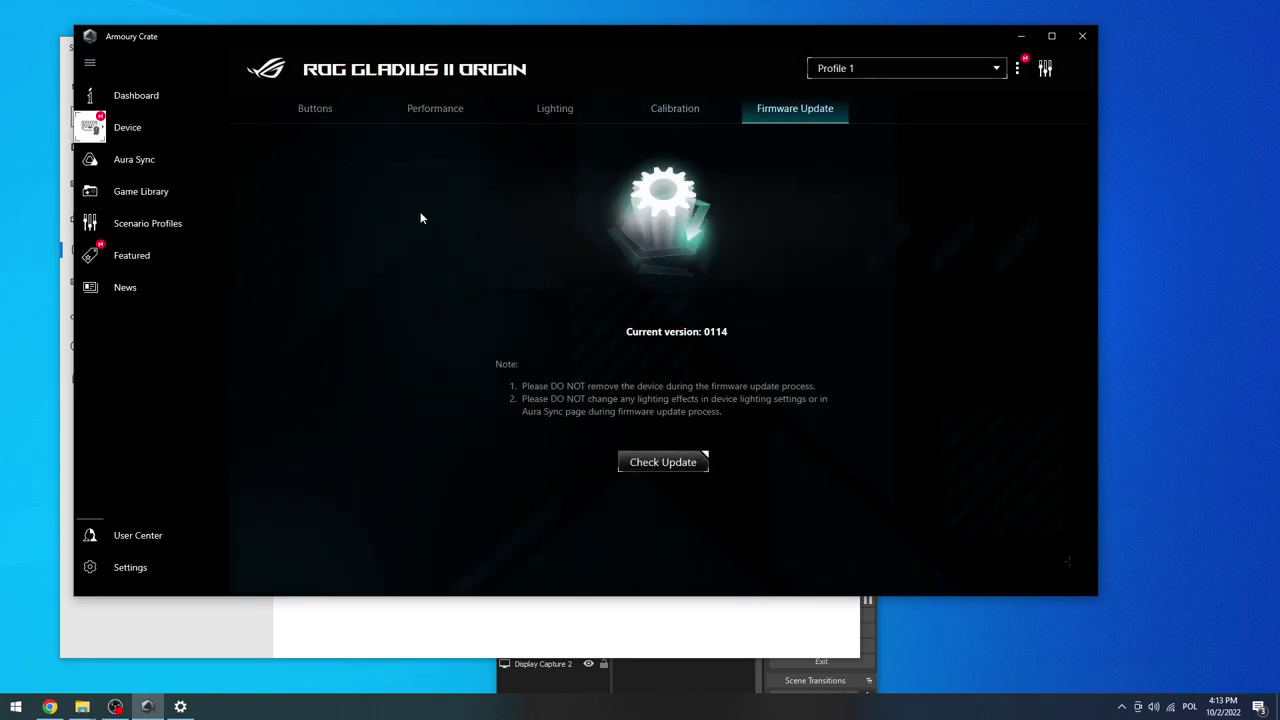
click(312, 108)
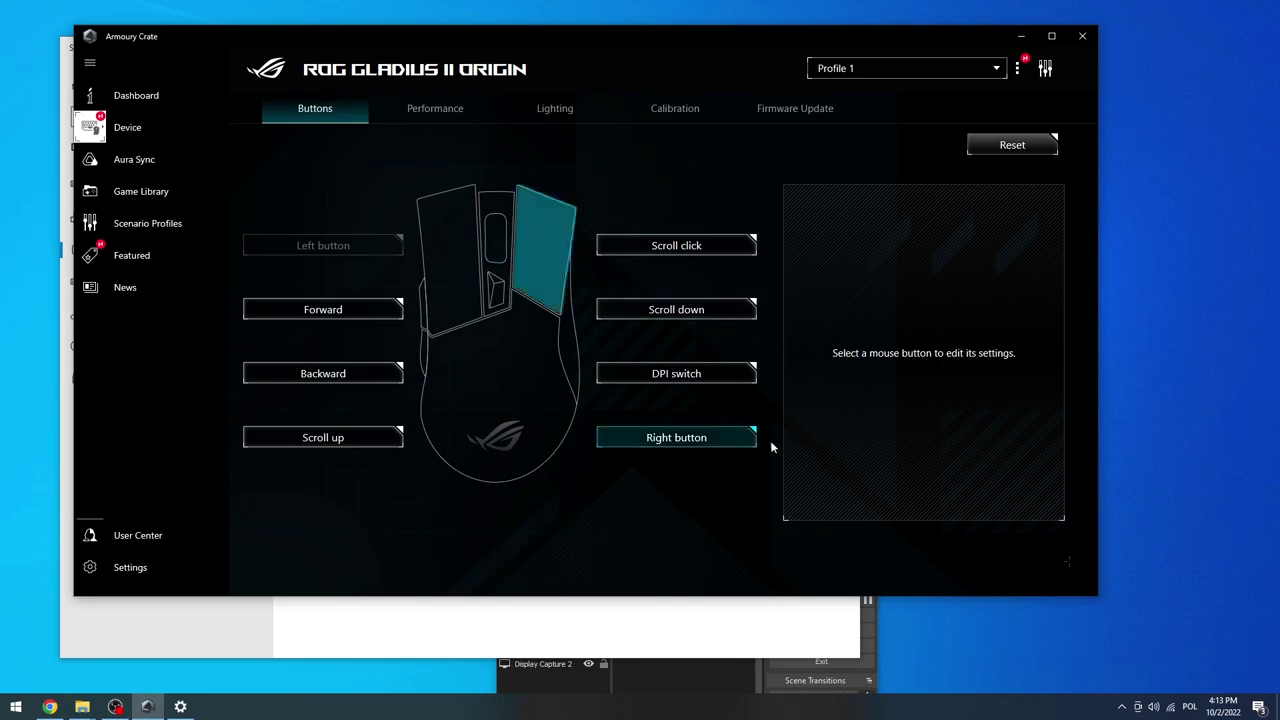
click(705, 672)
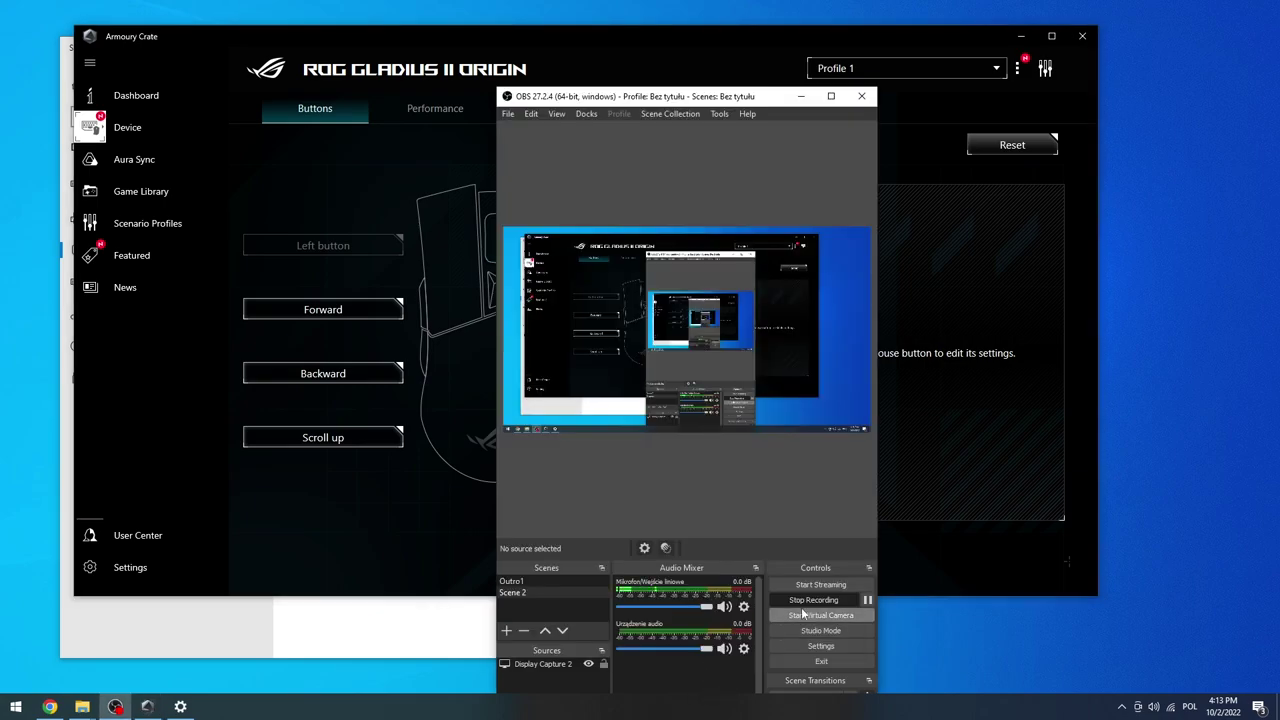